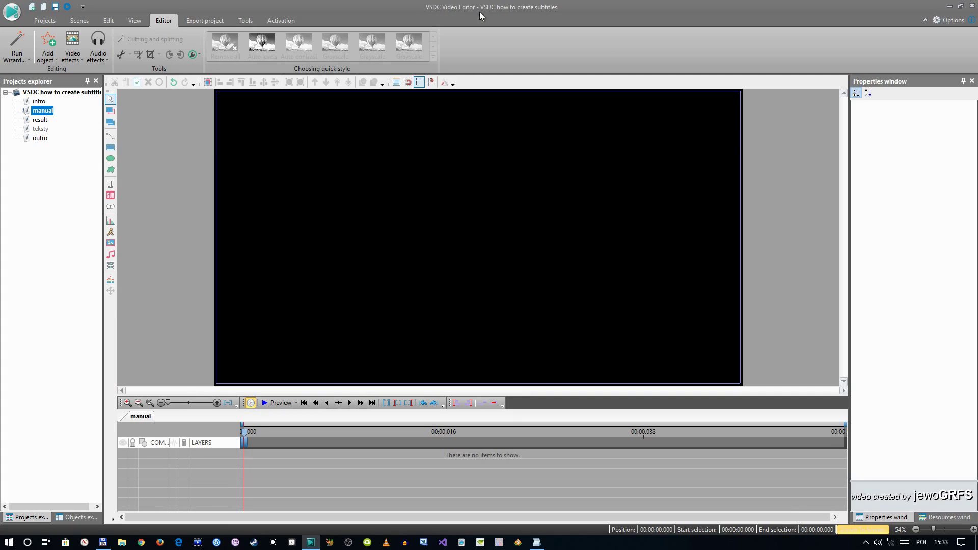
Add the 'high jump' gameplay .mp4 to the manual scene timeline at the default position
click(109, 266)
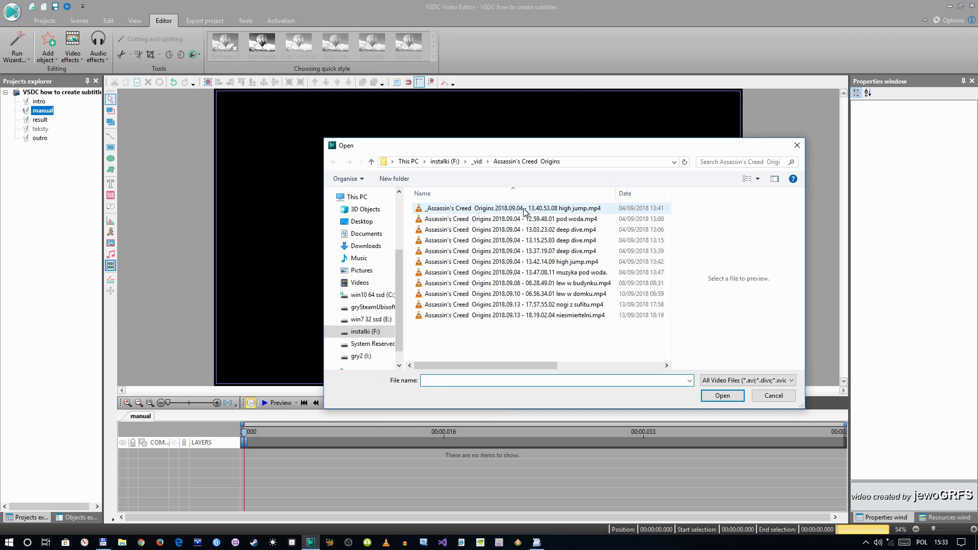
click(525, 208)
click(722, 395)
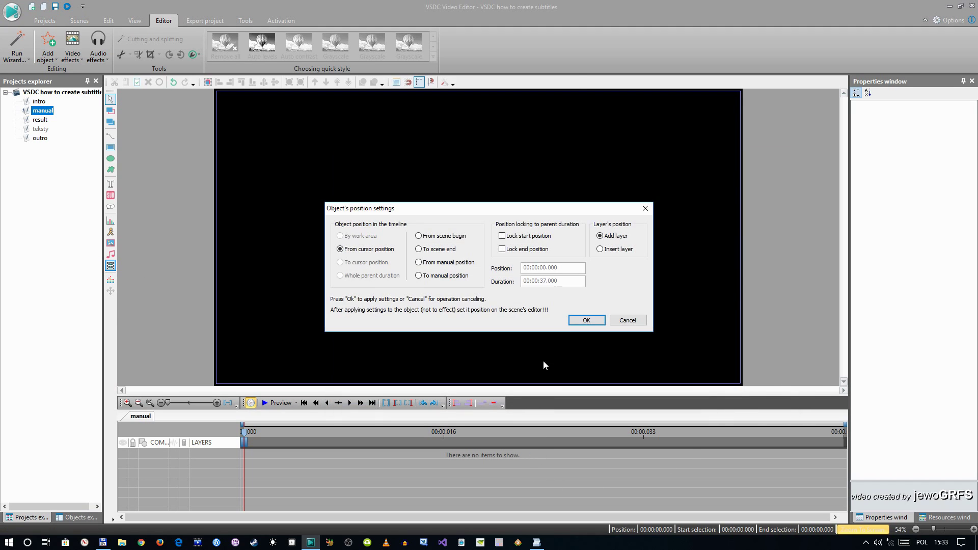
click(586, 321)
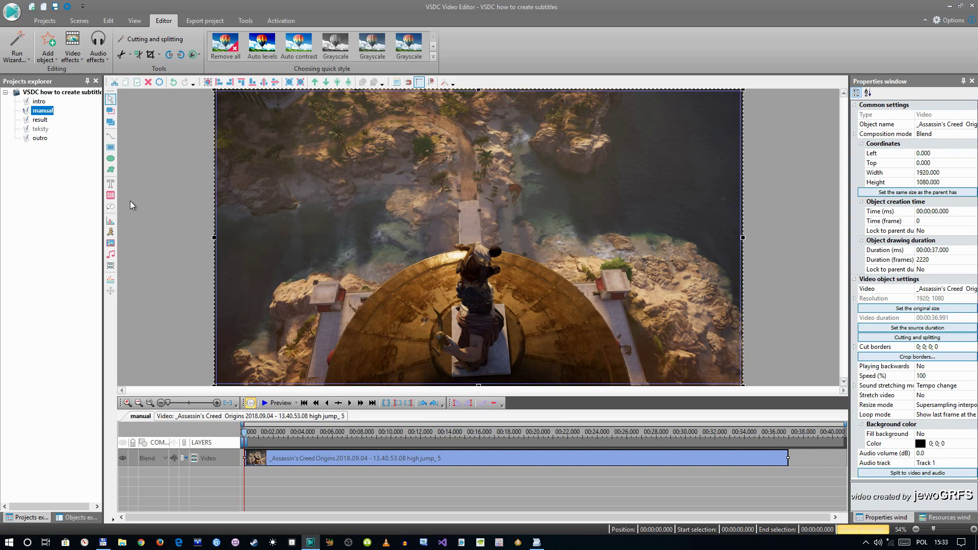
Load the high jump .srt subtitle file as a subtitle object starting from the scene beginning
click(110, 195)
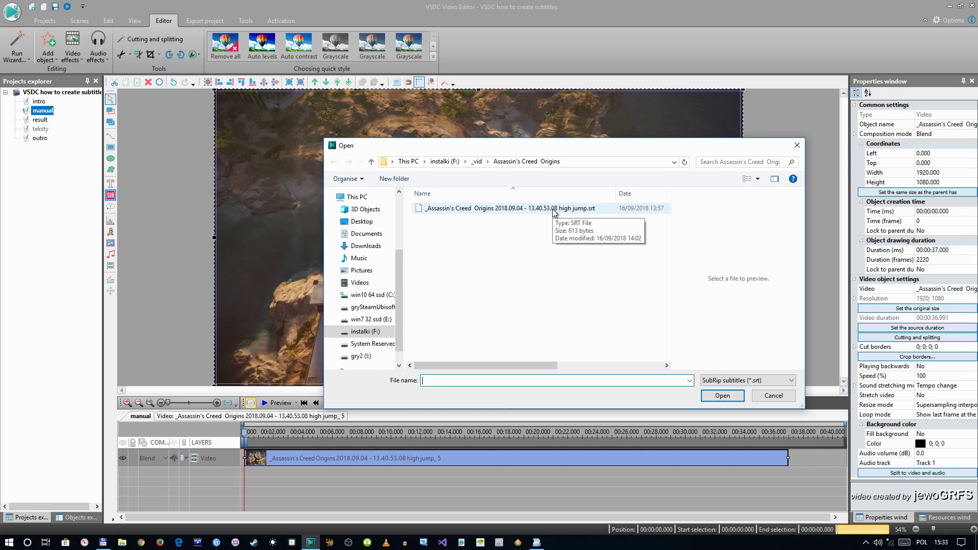
click(554, 209)
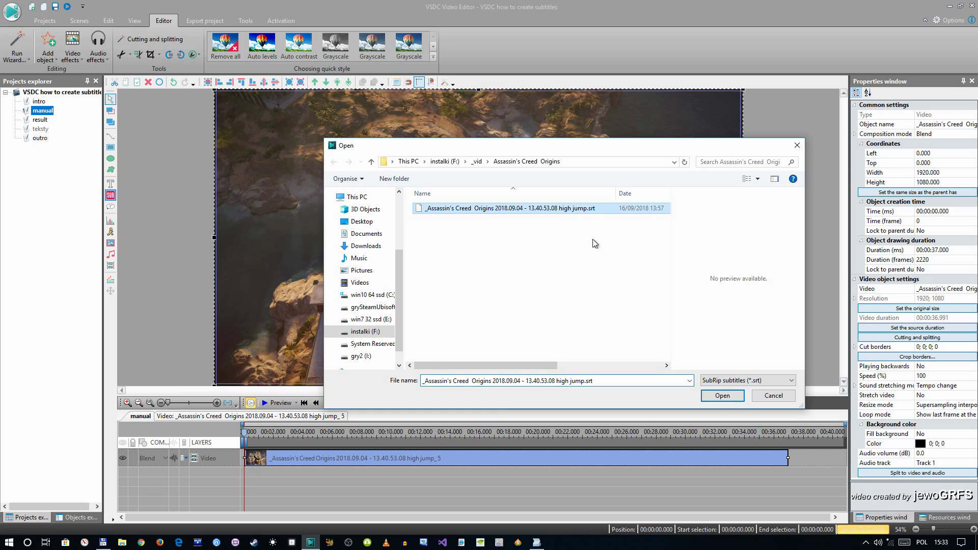
click(721, 397)
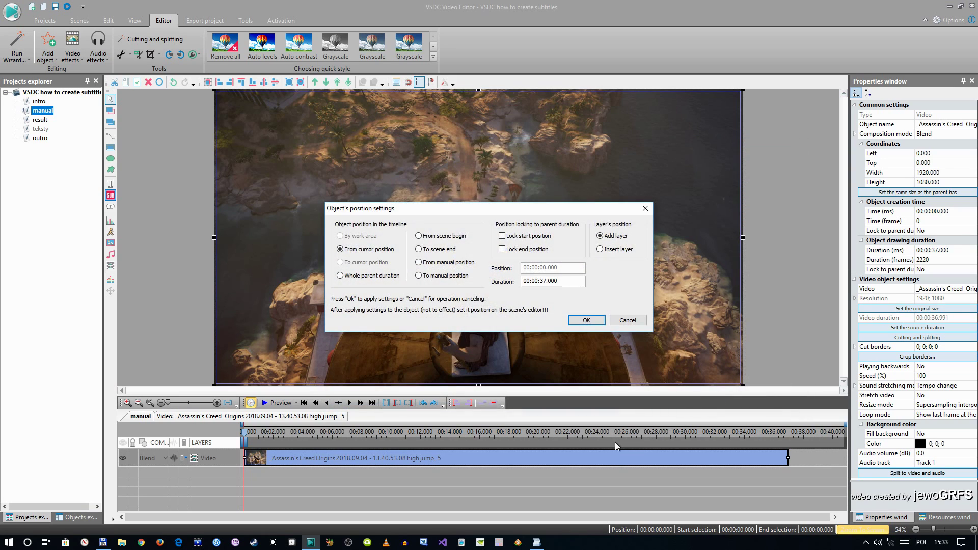
click(460, 237)
click(586, 321)
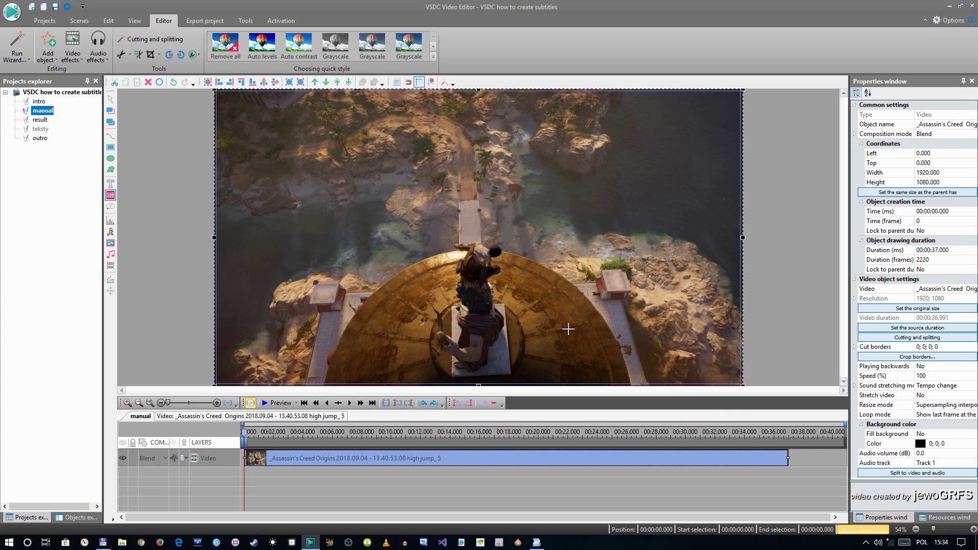
Draw the subtitle area over the lower-middle of the video and preview lines at about 8 and 19 seconds
drag(362, 302, 623, 353)
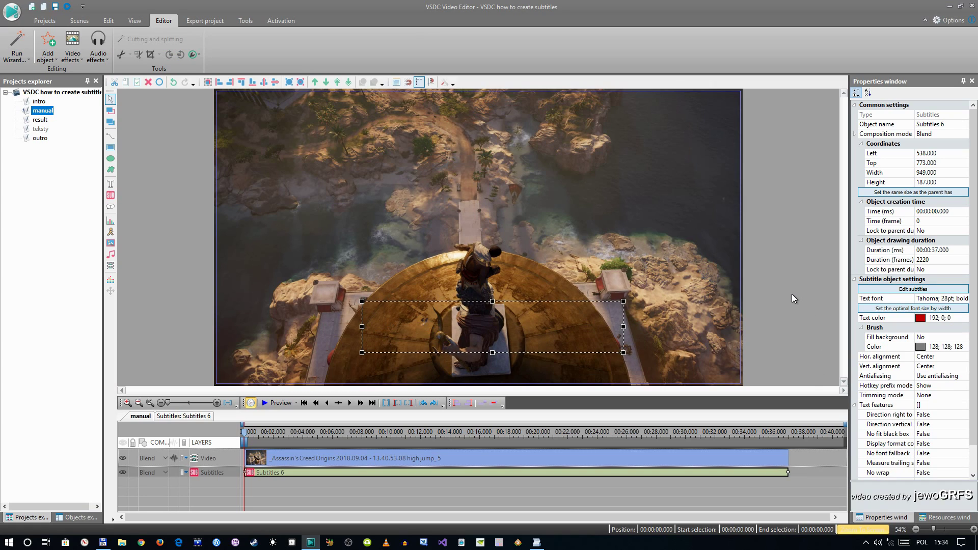
click(362, 433)
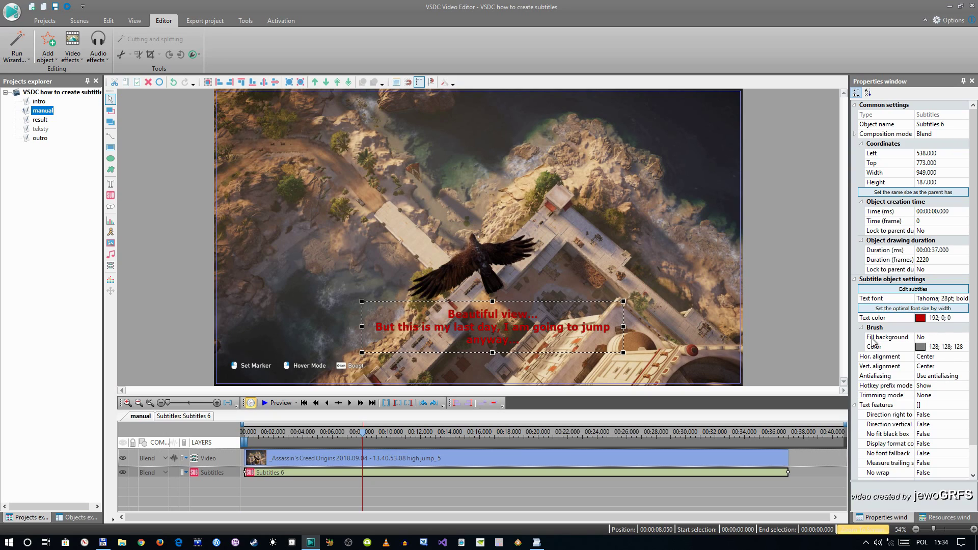
click(525, 431)
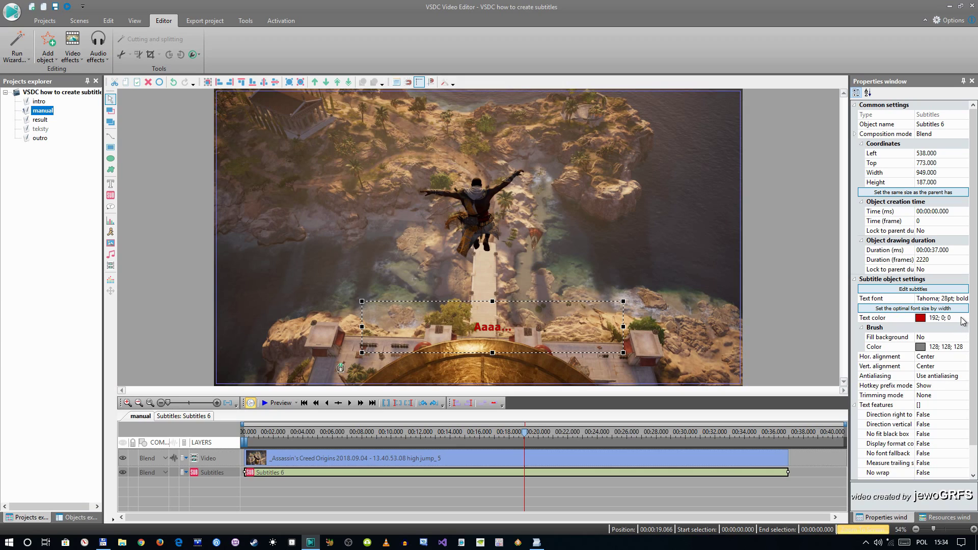
Try a grey subtitle background, then remove it again
click(964, 338)
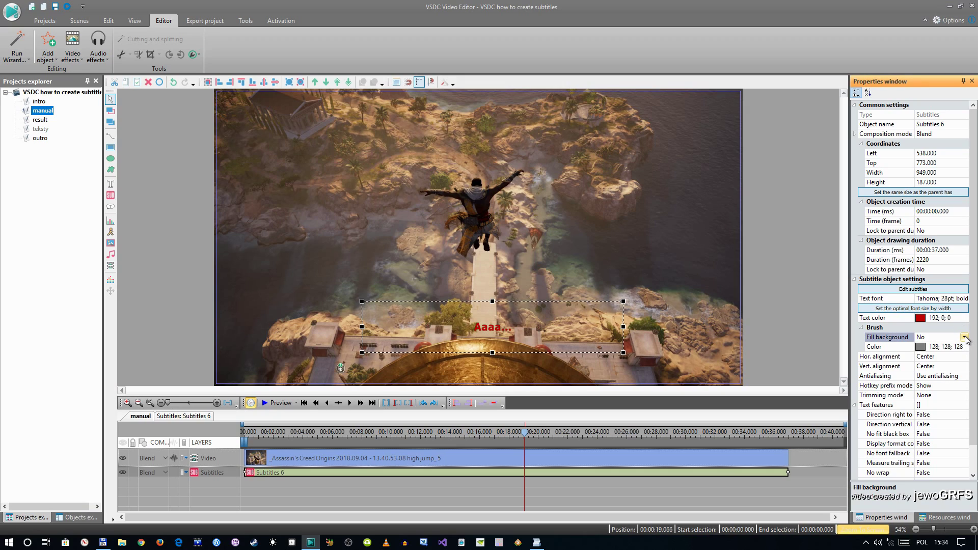
click(964, 338)
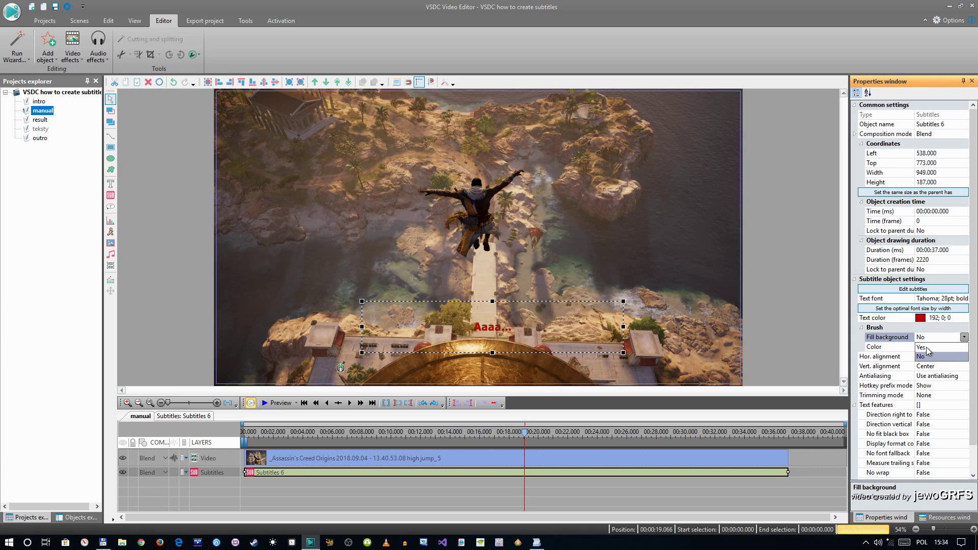
click(927, 351)
click(964, 338)
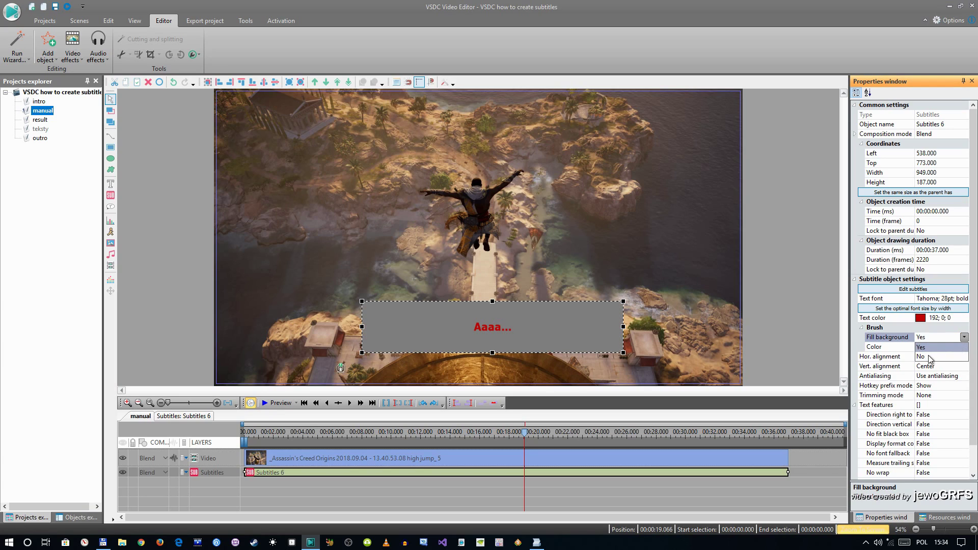
click(964, 361)
Try left and right horizontal alignment for the subtitle text, then set it back to centre
click(964, 357)
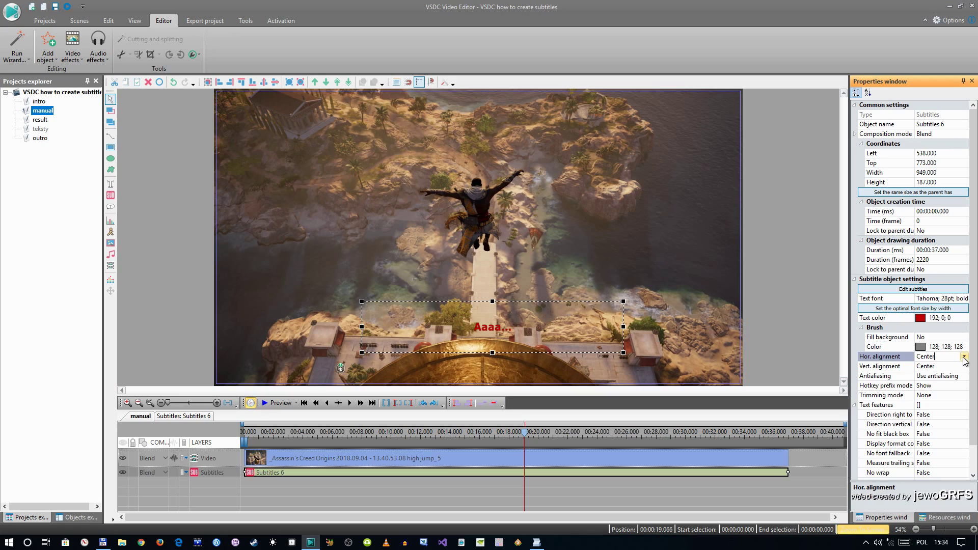
click(965, 358)
click(932, 367)
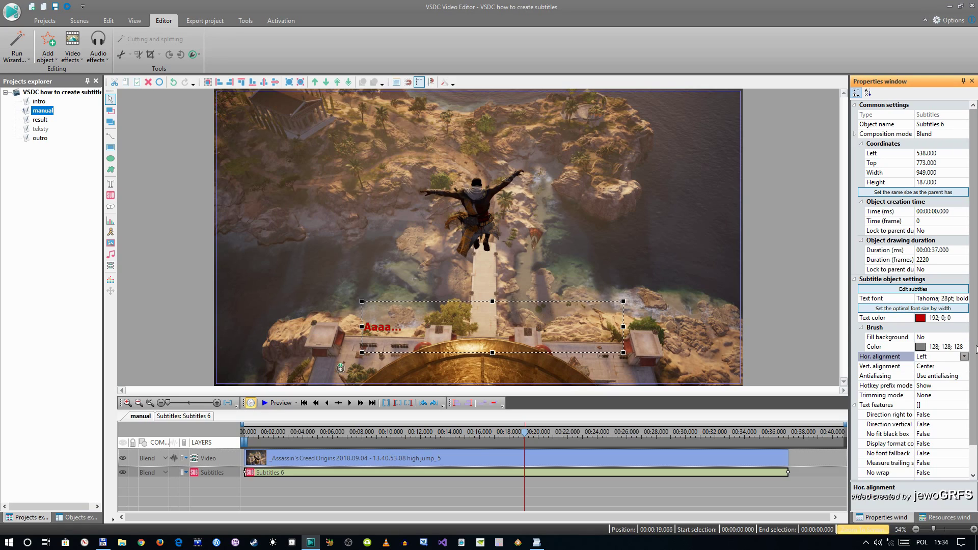
click(964, 357)
click(936, 385)
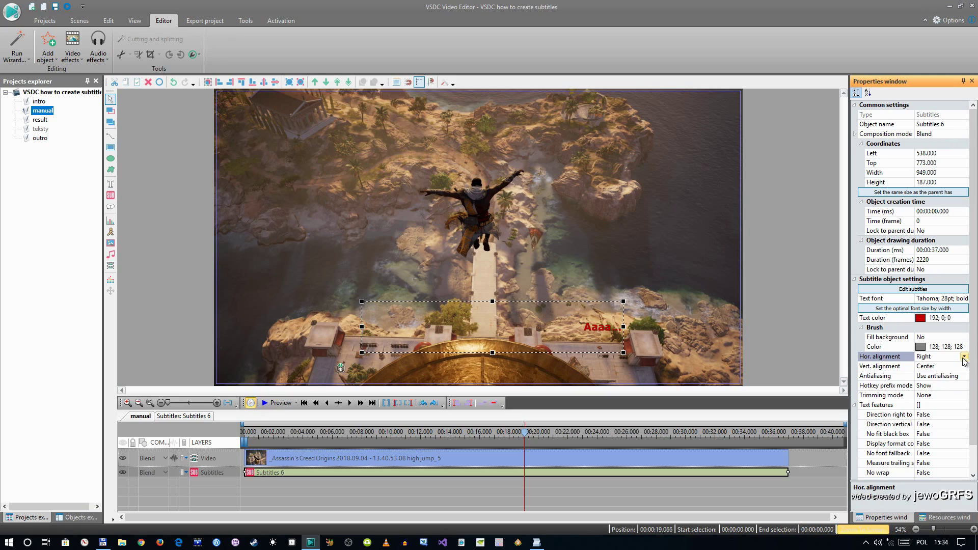
click(964, 357)
click(933, 376)
Try top and bottom vertical alignment for the subtitle text, then return it to centre
click(964, 366)
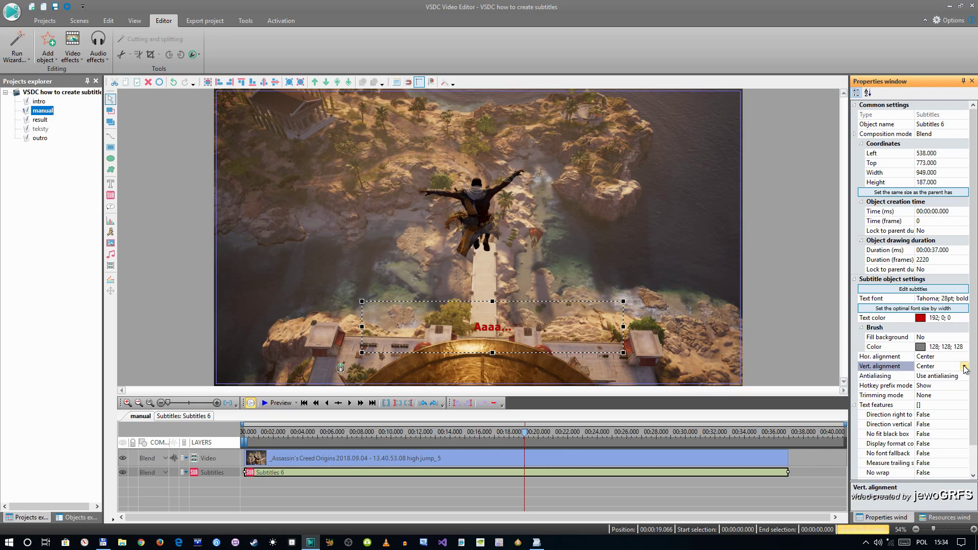
click(964, 366)
click(927, 376)
click(964, 367)
click(936, 395)
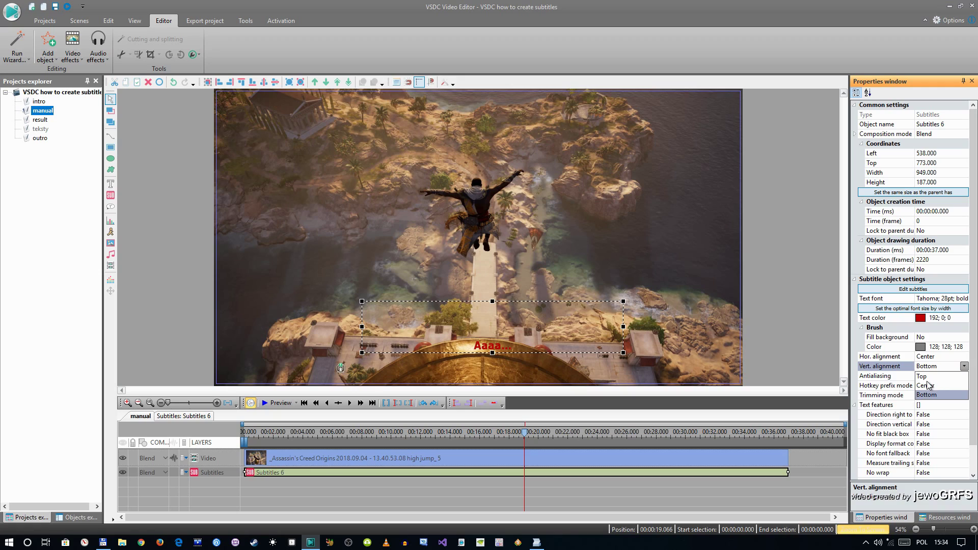
key(Up)
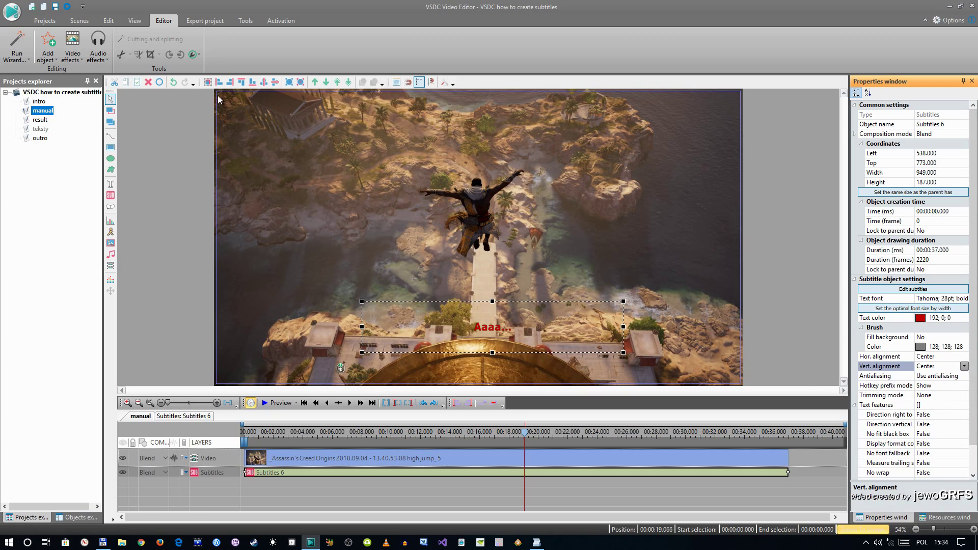
Test subtitle opacity and review the vertical alignment, brush colour and red 192; 0; 0 text colour
click(198, 54)
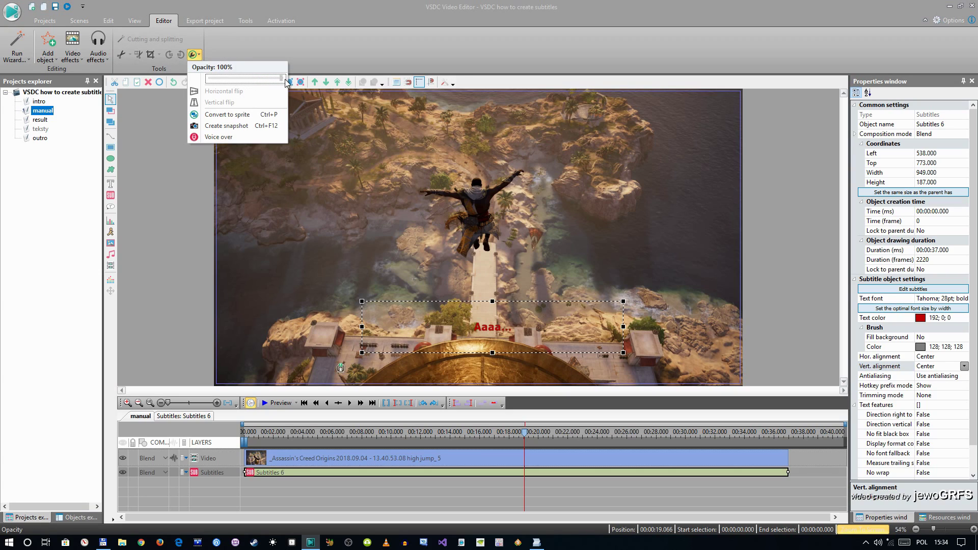
drag(289, 82, 286, 84)
click(950, 365)
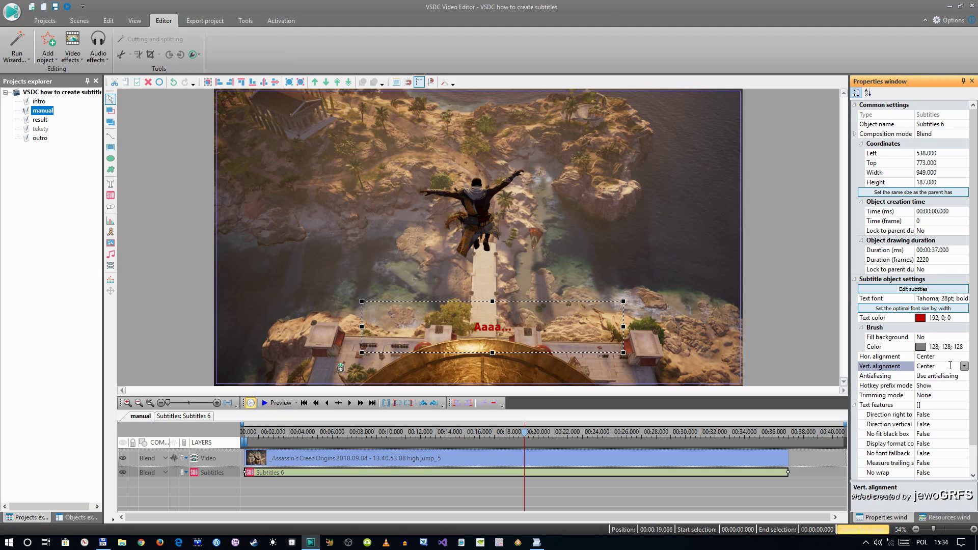
click(934, 347)
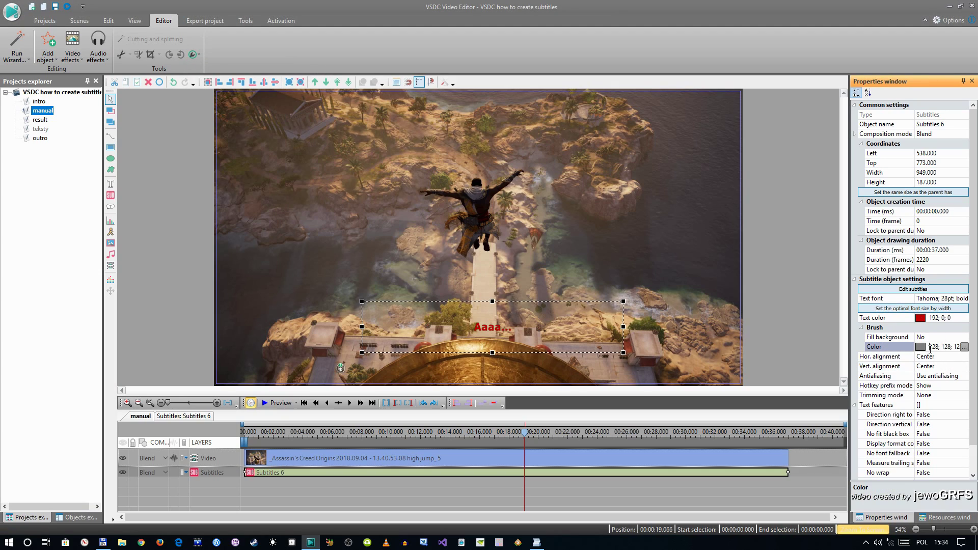
click(963, 320)
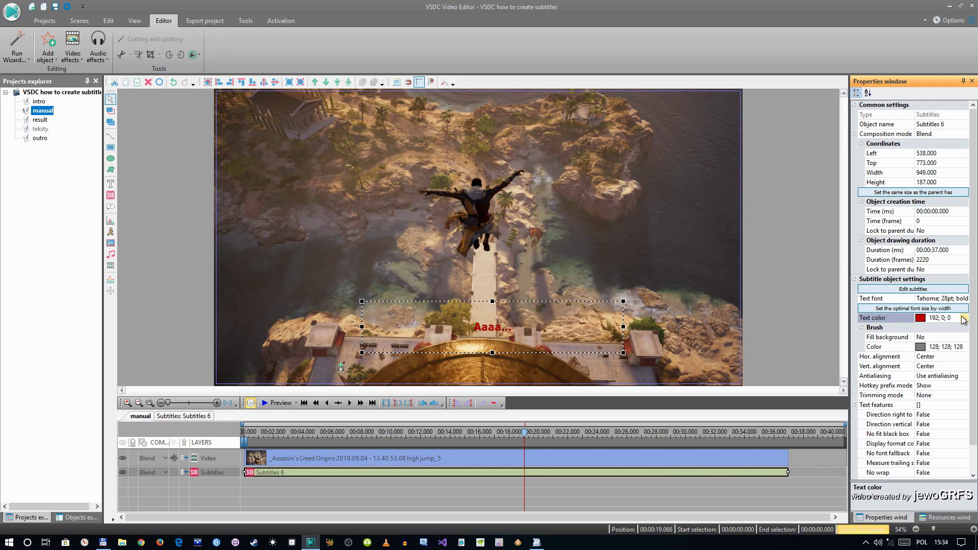
scroll(939, 428, down, 1)
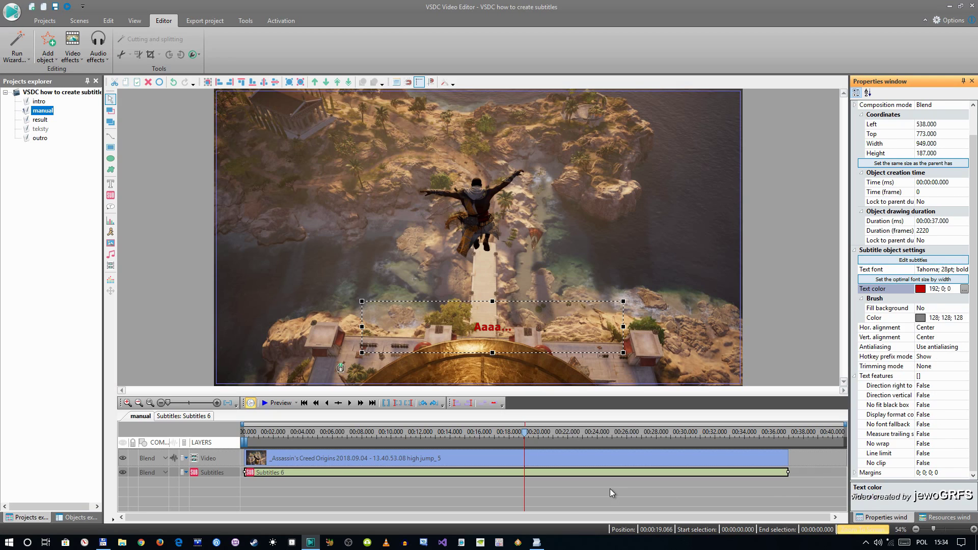
Delete the Subtitles 6 object and move the playhead back to the start
click(452, 482)
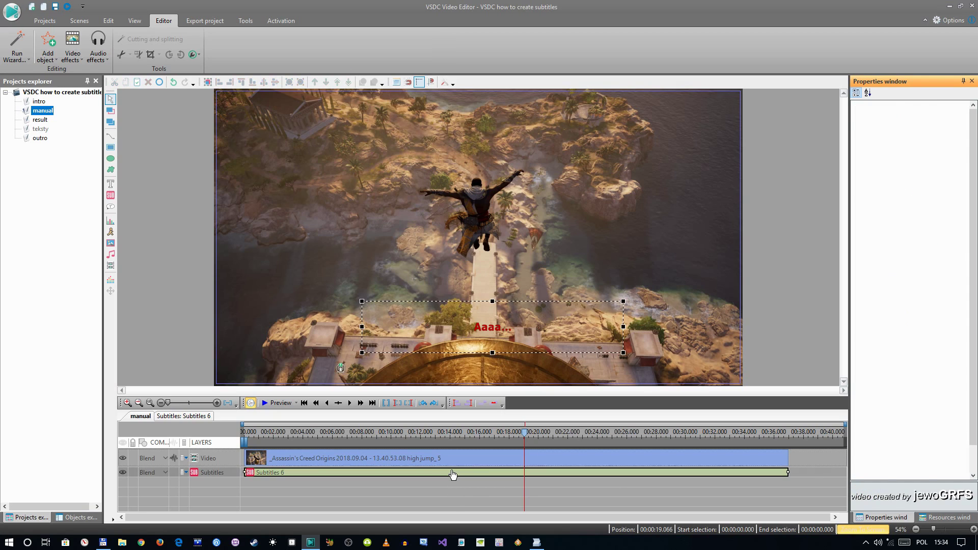
click(452, 474)
key(Delete)
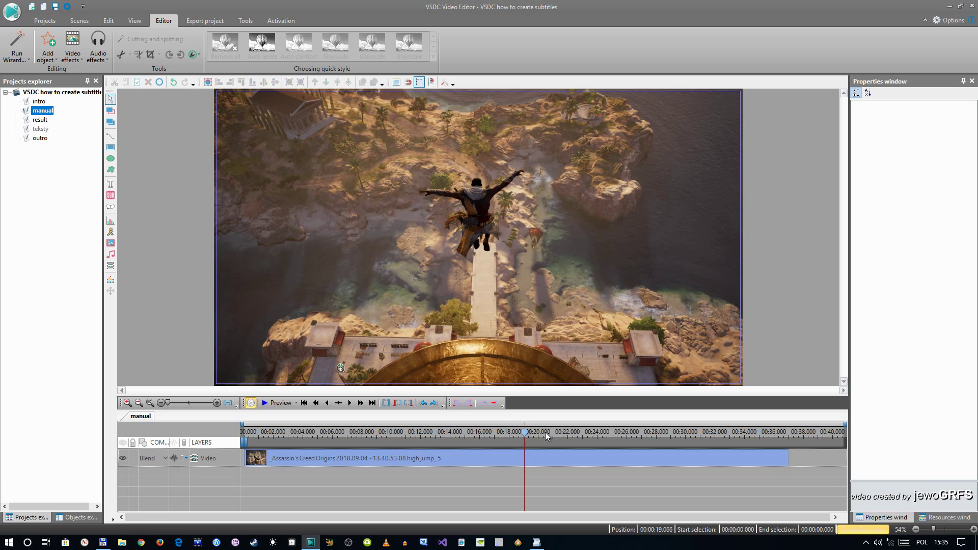
drag(525, 434, 228, 442)
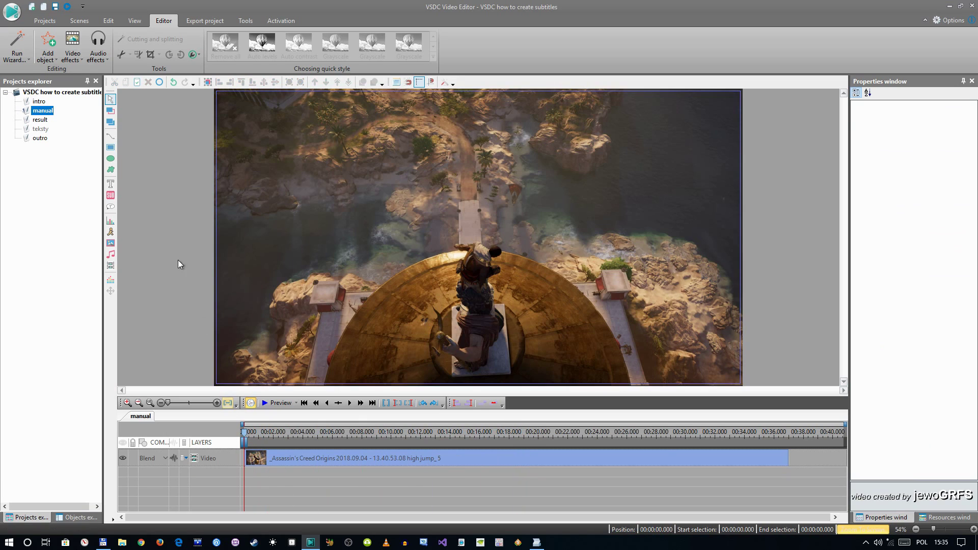
Add a new subtitle object without a file, from scene beginning, drawn over the lower centre of the video
click(110, 195)
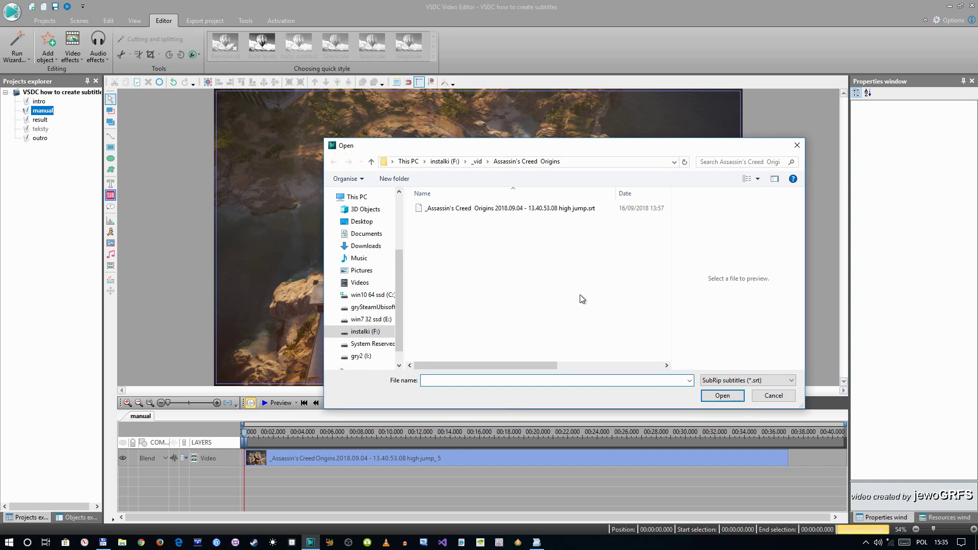
click(772, 396)
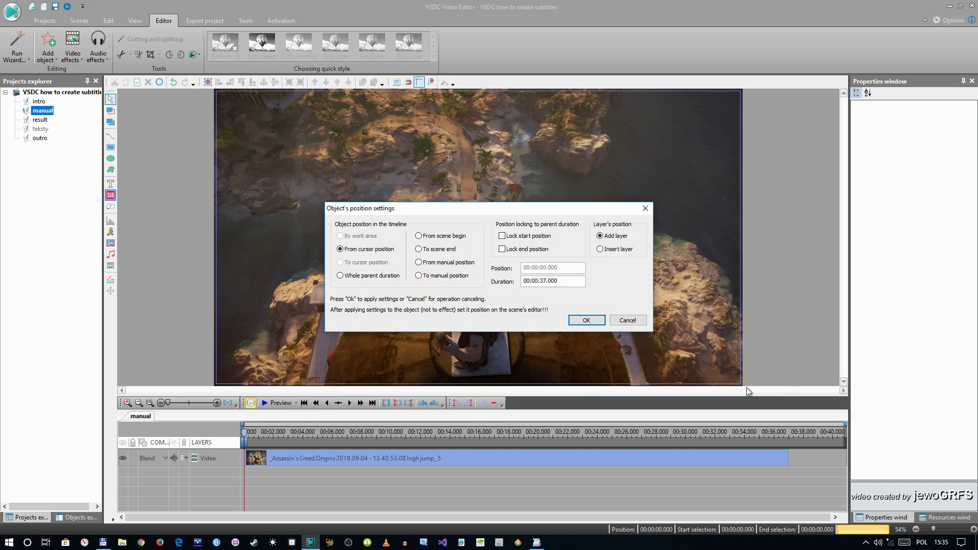
click(441, 233)
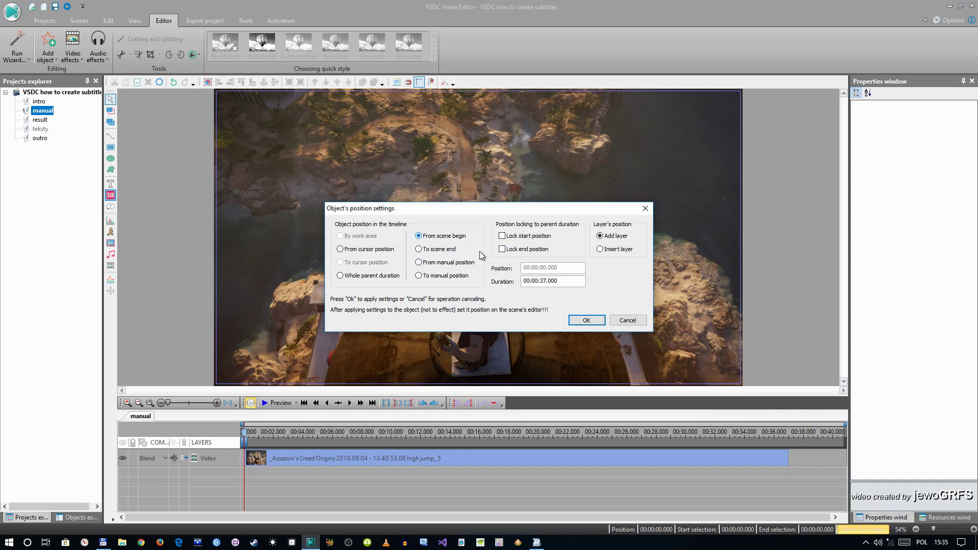
click(586, 321)
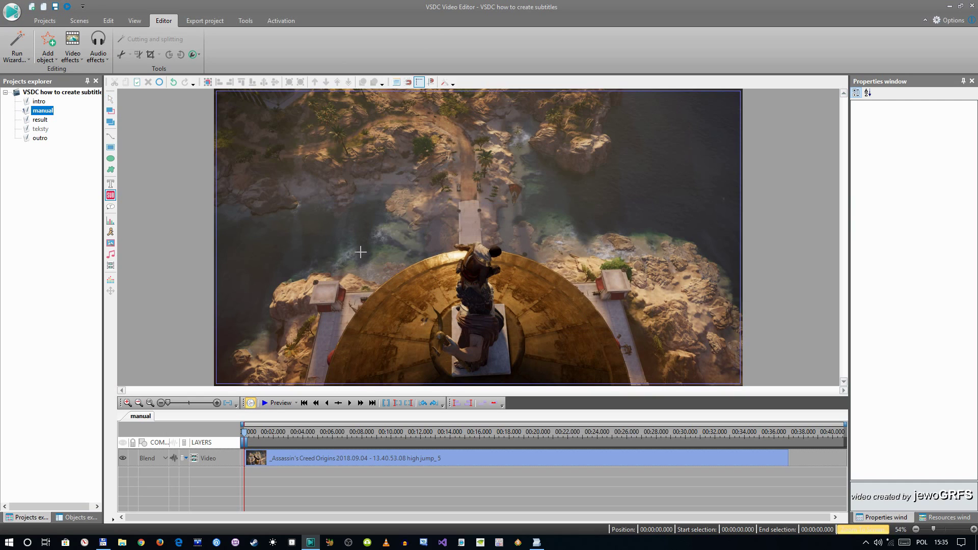
drag(360, 252, 646, 337)
drag(533, 288, 499, 319)
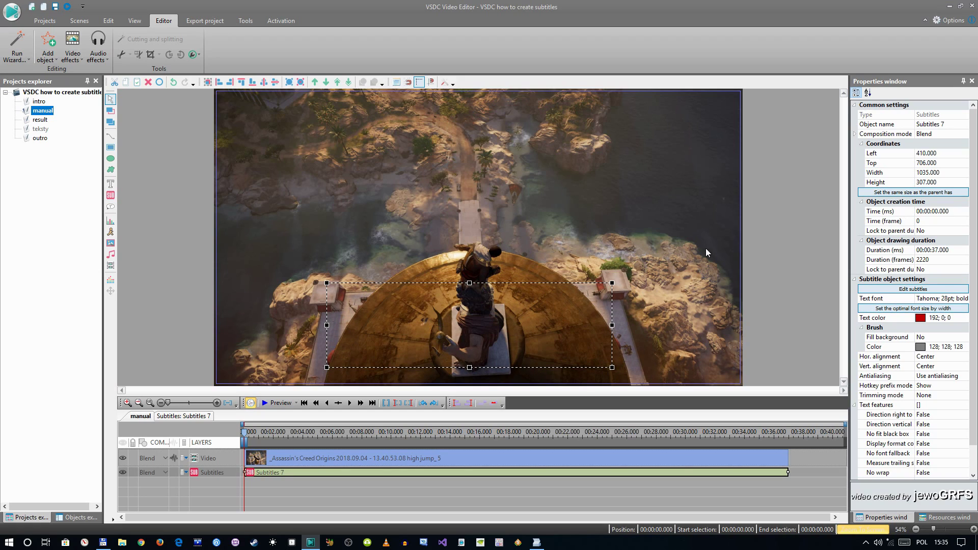
In the subtitle editor, enter entry 1 timed 00:00:01,000 --> 00:00:06,000 with its first text line
click(921, 289)
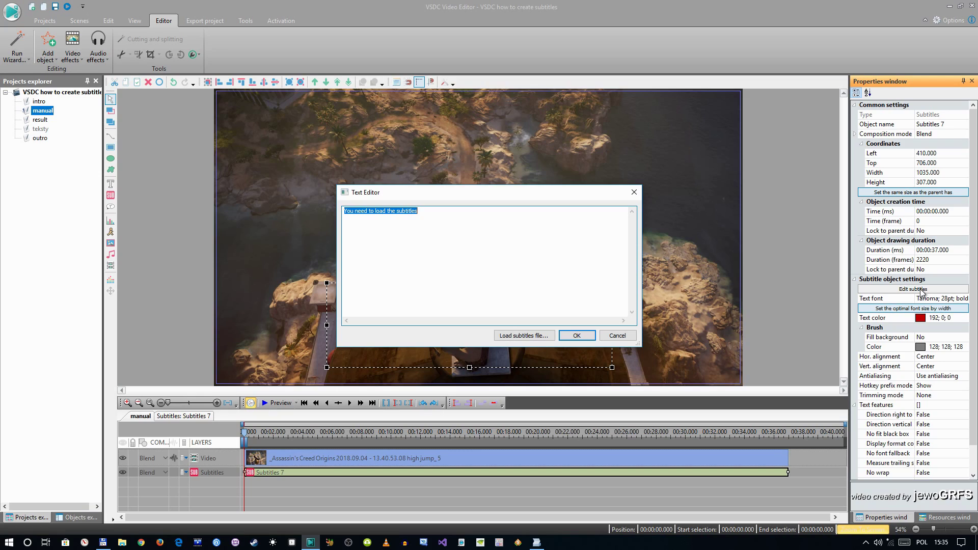
text(1)
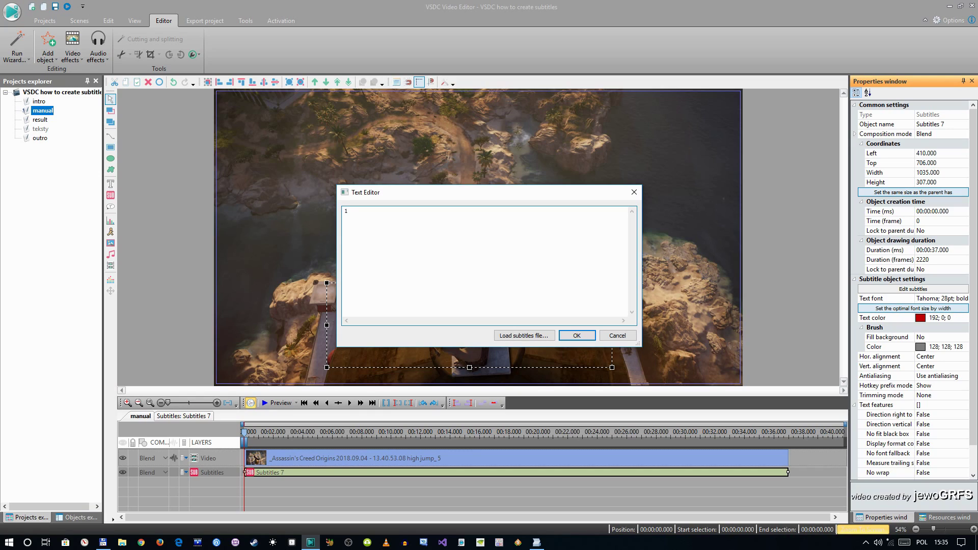
text(00:0)
text(0:)
text(01)
text(,000 -->)
text( 00:)
text(00:06,000 )
text(1)
text(st line)
text( of ur mo)
Fix the first line to read '1st line of ur text' and add lines '2nd' and '3rd'
key(BackSpace)
key(BackSpace)
key(Return)
text(2nd)
key(Return)
text(3rd)
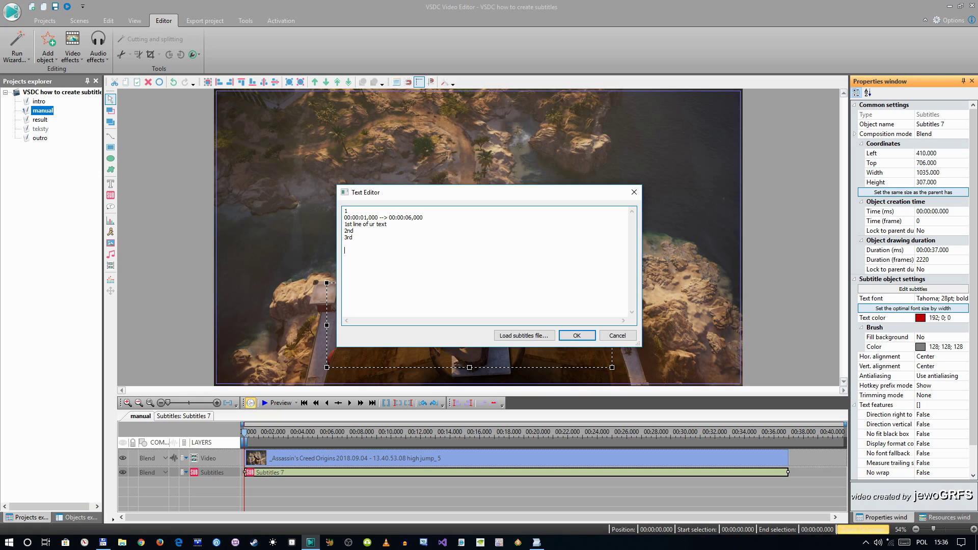
Type SRT entry 2, timed 00:00:07,000 --> 00:00:11,000, reading 'text'
text(2)
text(00:00:07,000)
text(--> 00:00:11,000)
Apply the typed subtitles and preview them at about 1 second and 9.4 seconds
click(578, 336)
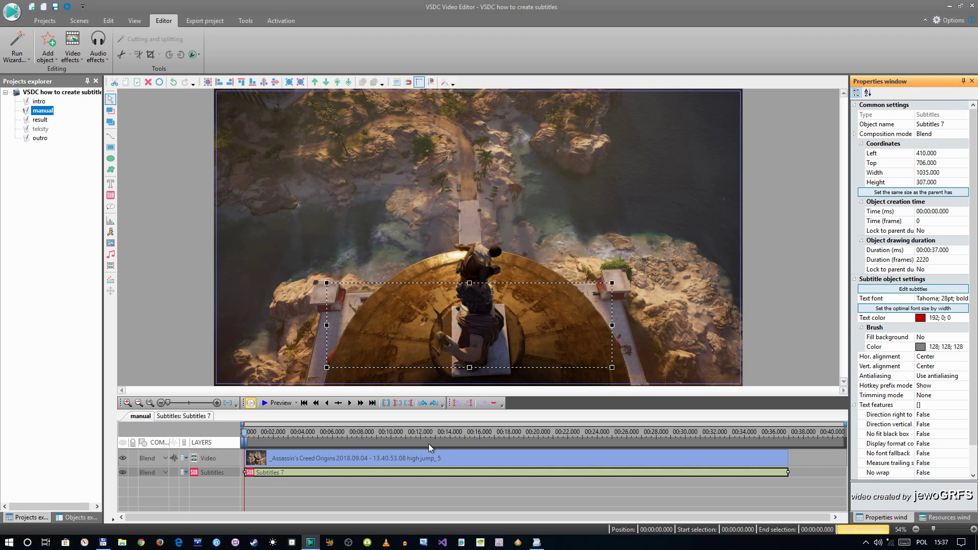
click(256, 437)
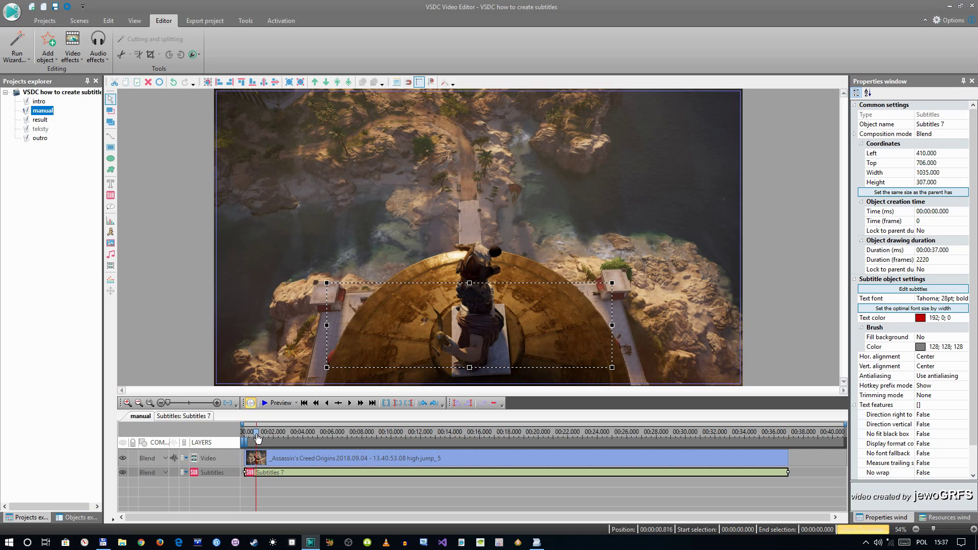
click(264, 437)
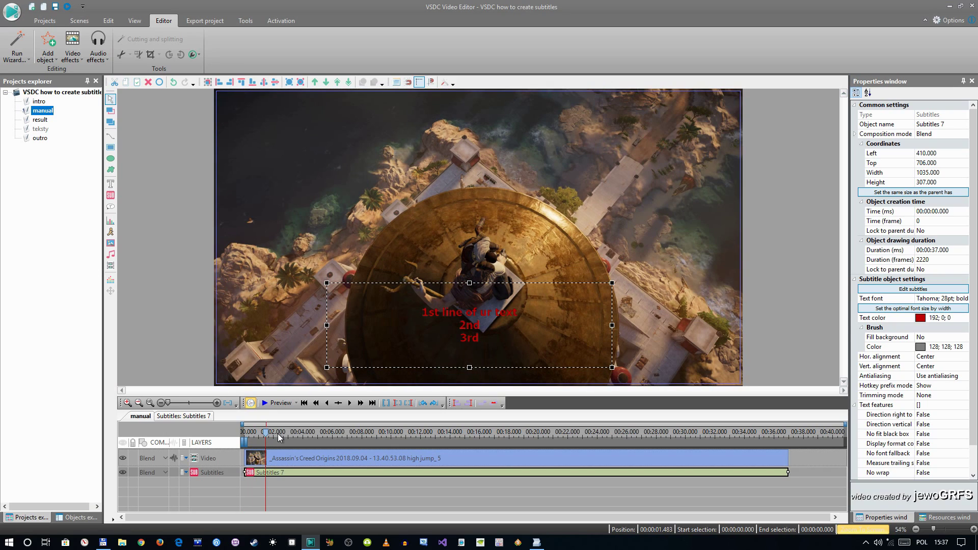
click(346, 435)
click(339, 437)
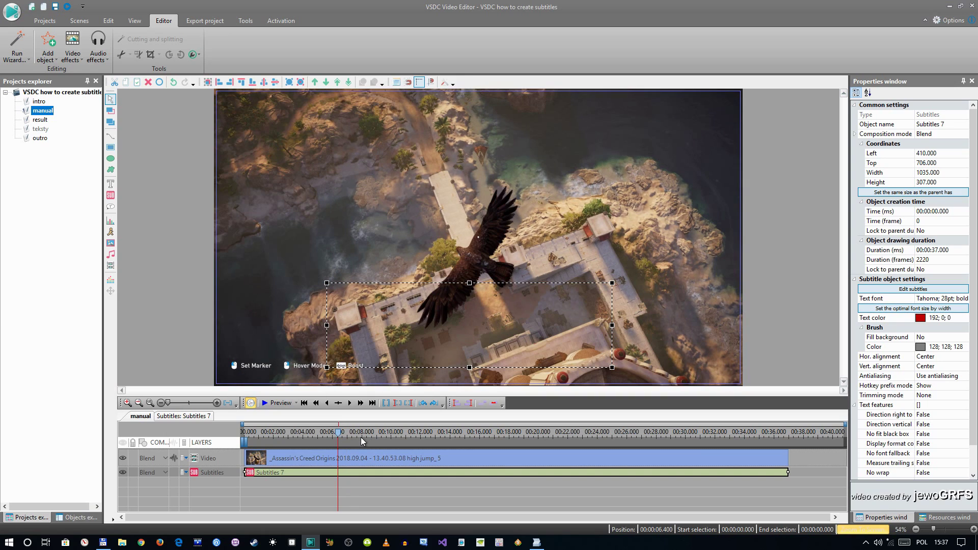
click(382, 435)
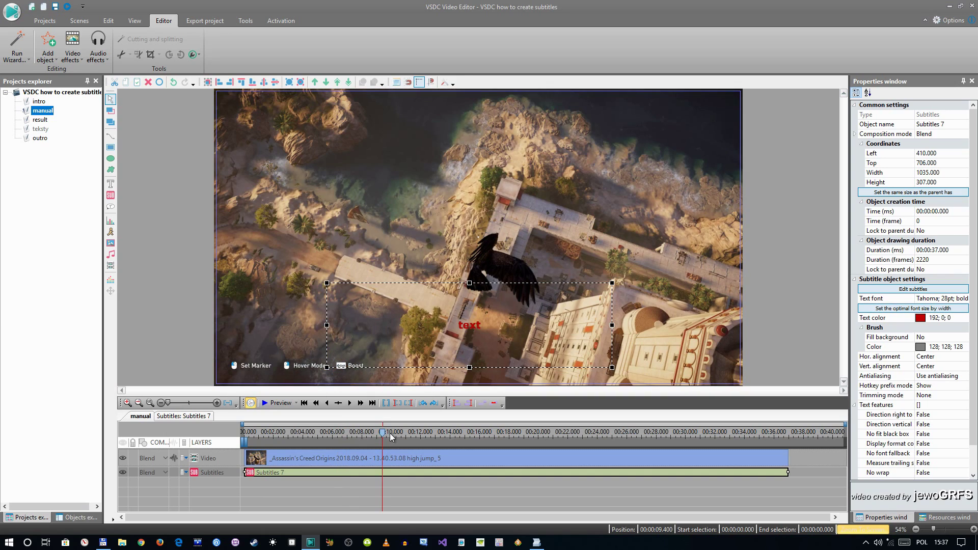